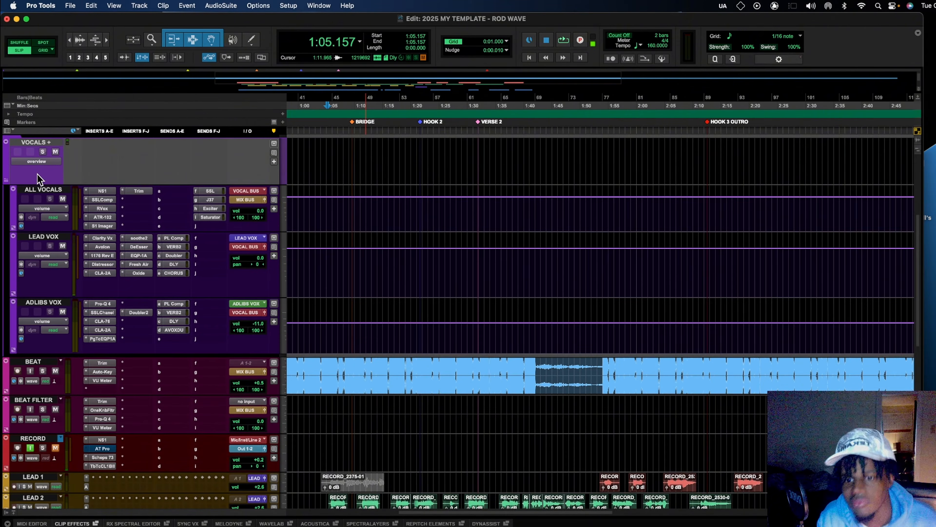
- Look at Clarity Vx on LEAD VOX, then show the Avalon VT-737 with its 'Hip Hop Lead Vox' preset
{"action": "scroll", "coordinate": [336, 350], "scroll_direction": "down", "scroll_amount": 3}
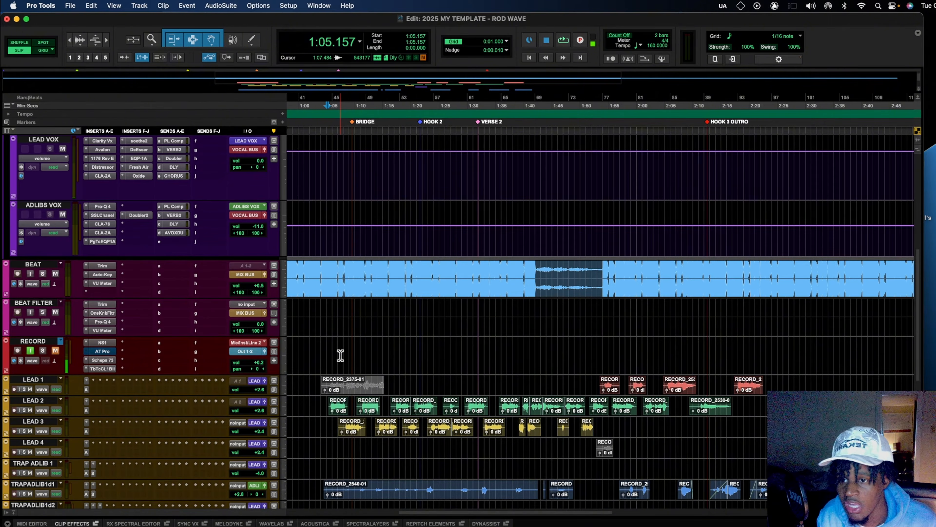
{"action": "scroll", "coordinate": [161, 292], "scroll_direction": "up", "scroll_amount": 3}
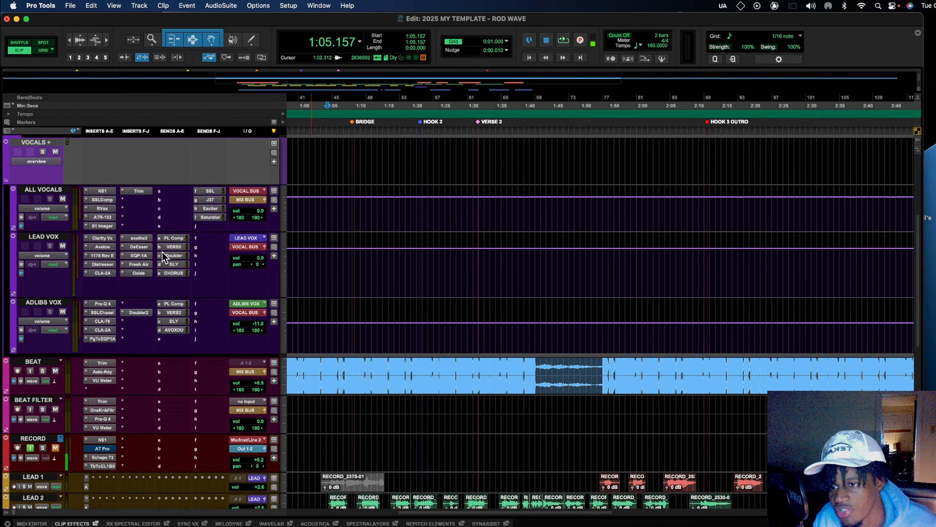
{"action": "left_click", "coordinate": [102, 237]}
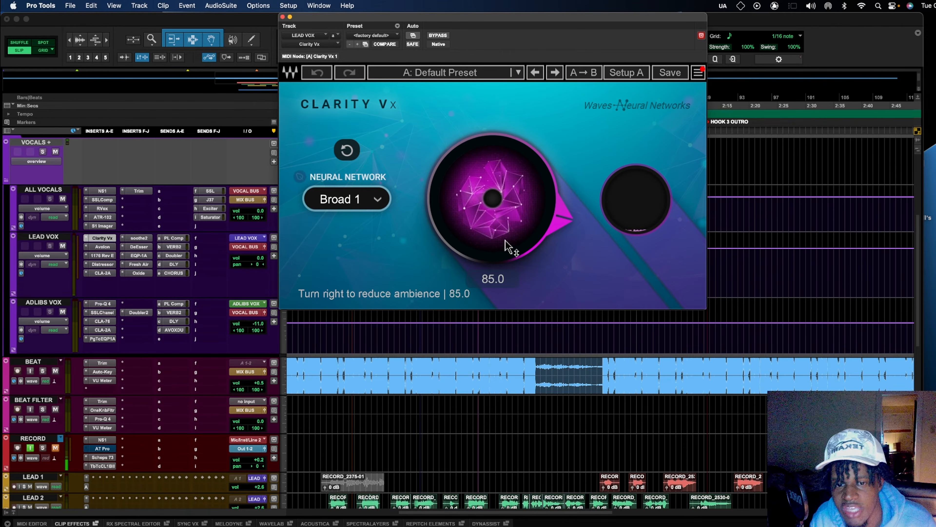
{"action": "left_click", "coordinate": [101, 247]}
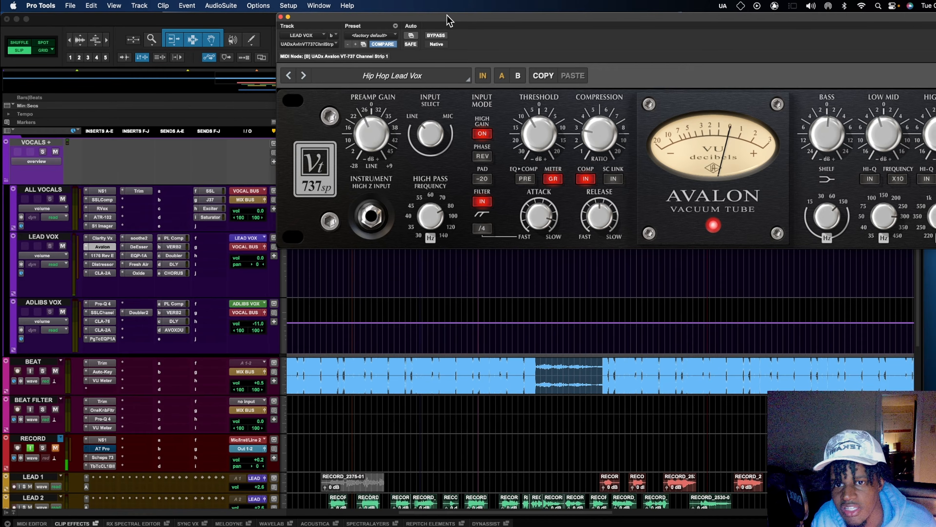
{"action": "left_click_drag", "start_coordinate": [446, 18], "coordinate": [204, 77]}
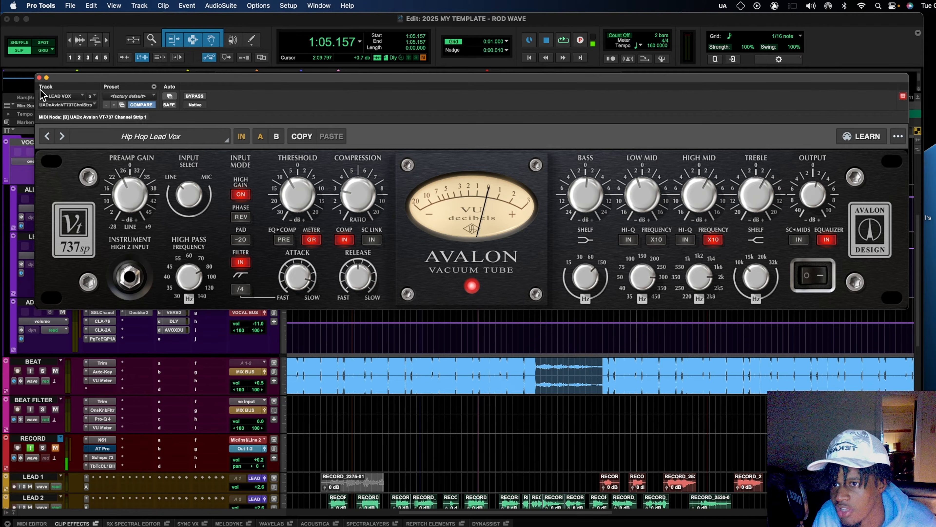
{"action": "left_click_drag", "start_coordinate": [69, 79], "coordinate": [135, 43]}
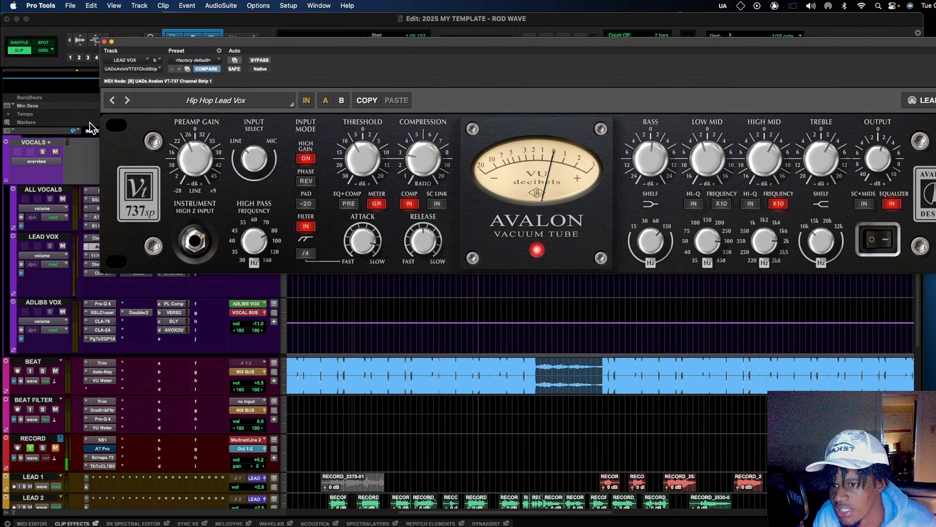
- Review LEAD VOX's 1176 Rev E, then show the Distressor on its Default preset at 4:1
{"action": "left_click", "coordinate": [95, 255]}
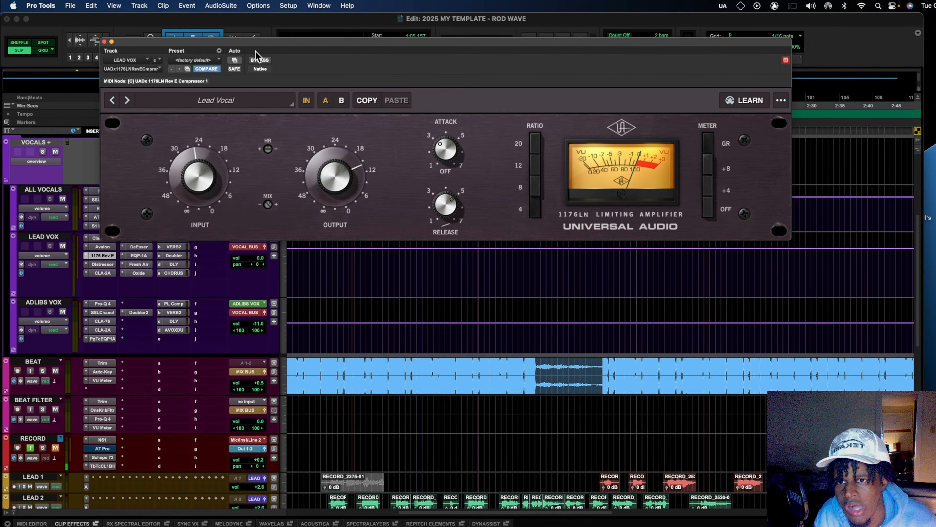
{"action": "left_click_drag", "start_coordinate": [258, 50], "coordinate": [336, 139]}
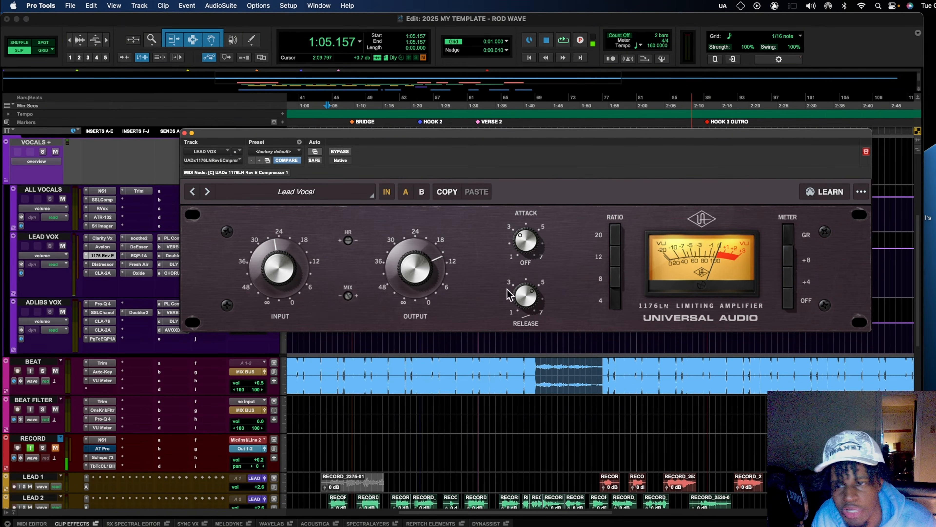
{"action": "left_click", "coordinate": [109, 262]}
{"action": "left_click_drag", "start_coordinate": [354, 140], "coordinate": [345, 87]}
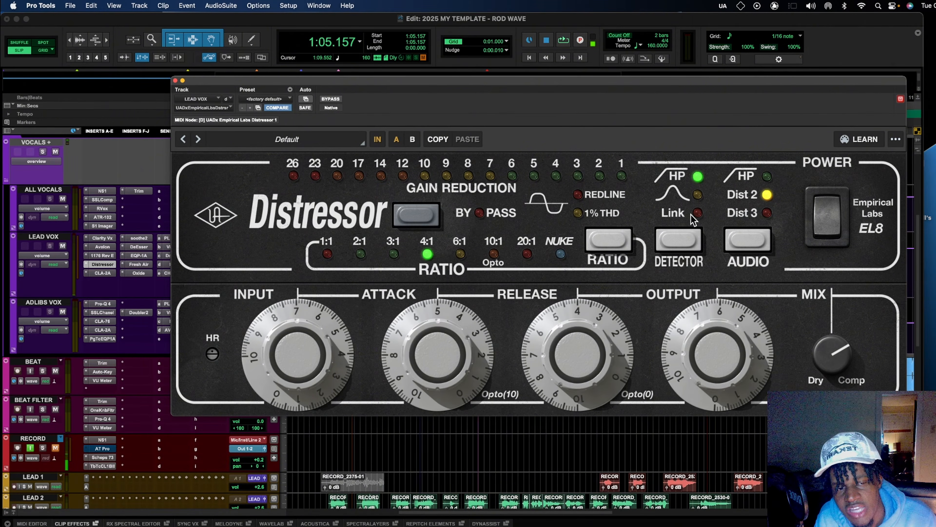
- Cycle the Distressor's audio mode back to Dist 2 and close the plugin window
{"action": "left_click", "coordinate": [750, 247]}
{"action": "left_click", "coordinate": [750, 245]}
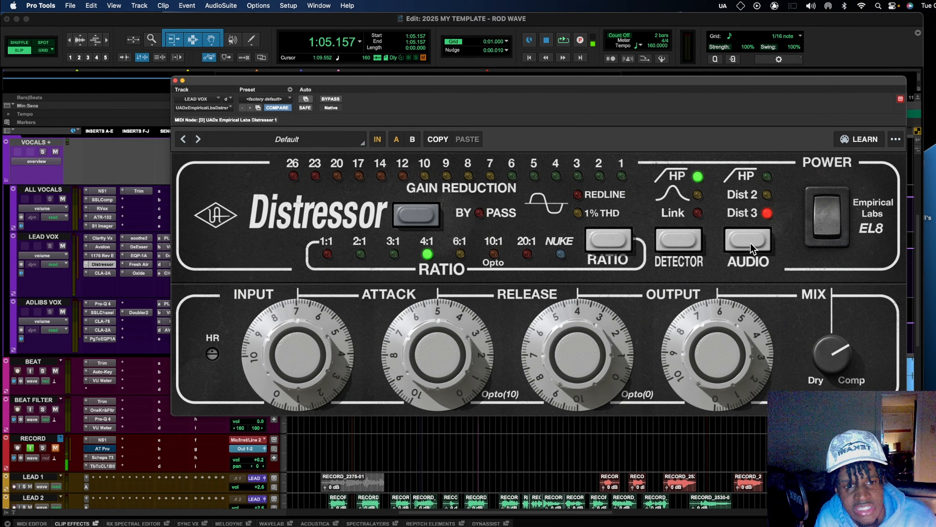
{"action": "left_click", "coordinate": [750, 245]}
{"action": "left_click", "coordinate": [750, 244]}
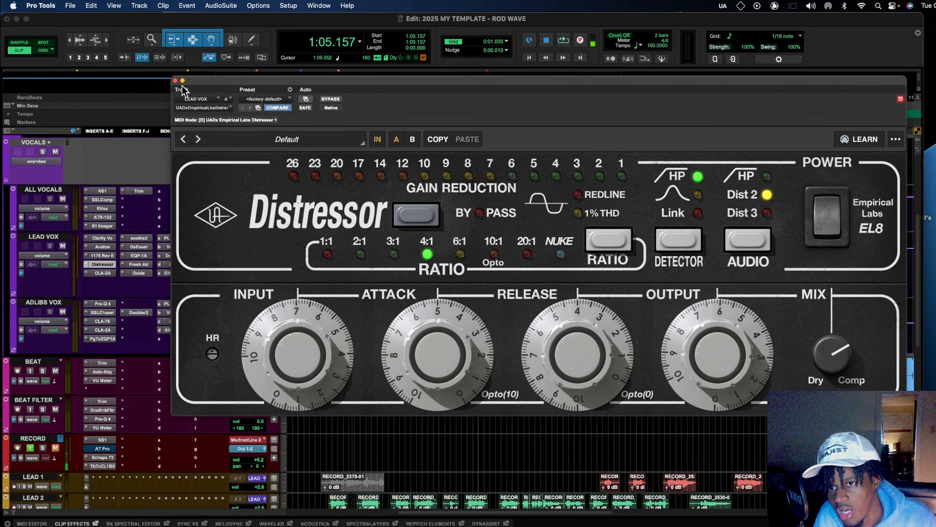
{"action": "left_click", "coordinate": [176, 80]}
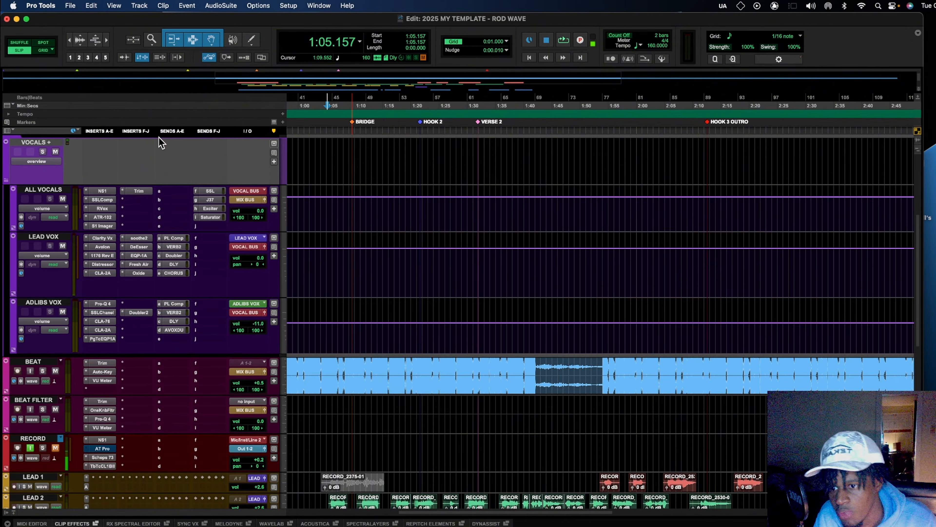
- Check LEAD VOX's CLA-2A settings, then show soothe2 on 'Best Vocal Low Mids In Game', depth 3.5
{"action": "left_click", "coordinate": [109, 272]}
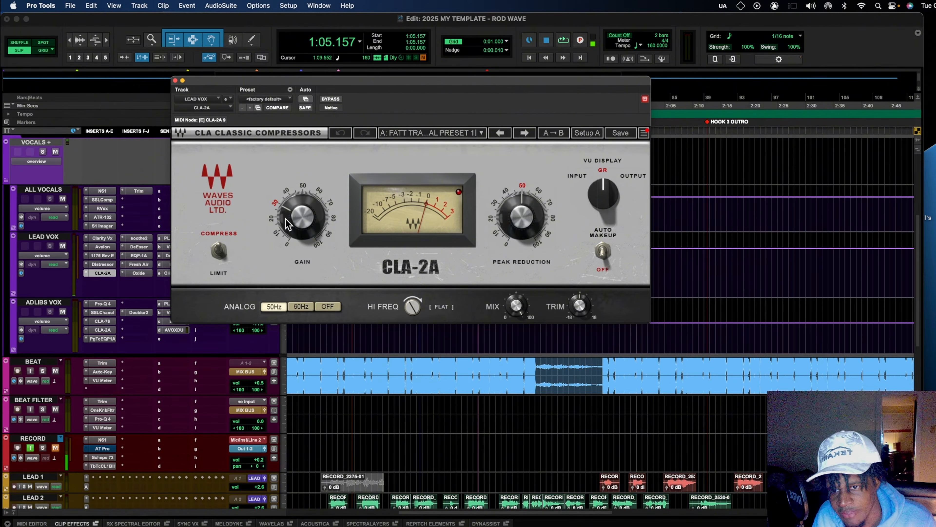
{"action": "mouse_move", "coordinate": [286, 221]}
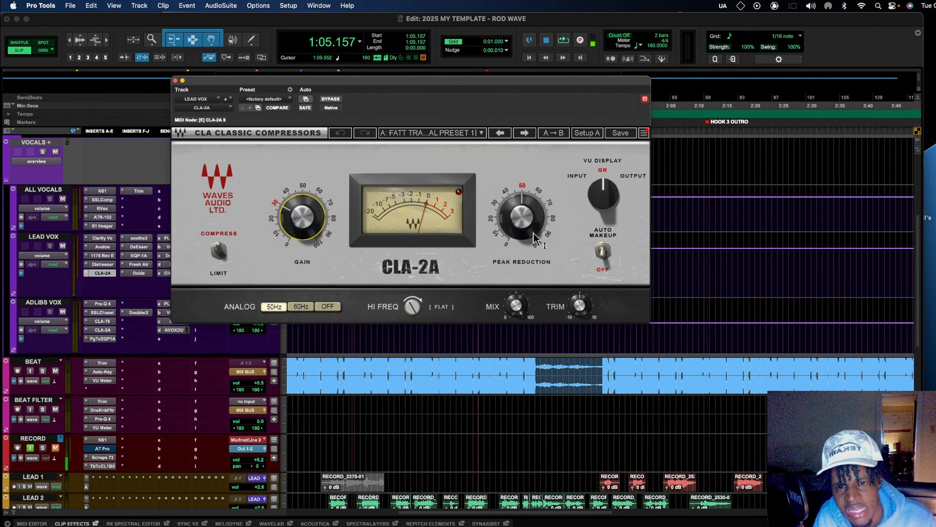
{"action": "mouse_move", "coordinate": [537, 234]}
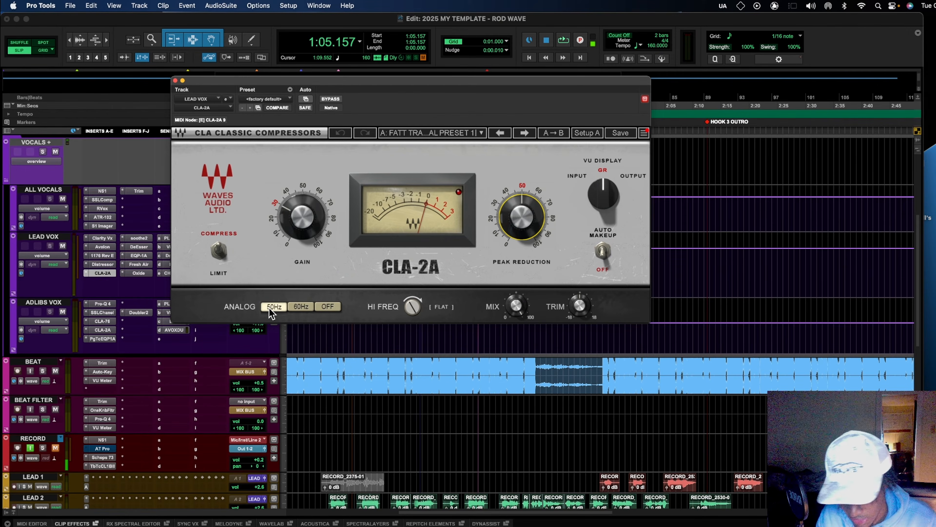
{"action": "left_click", "coordinate": [132, 236]}
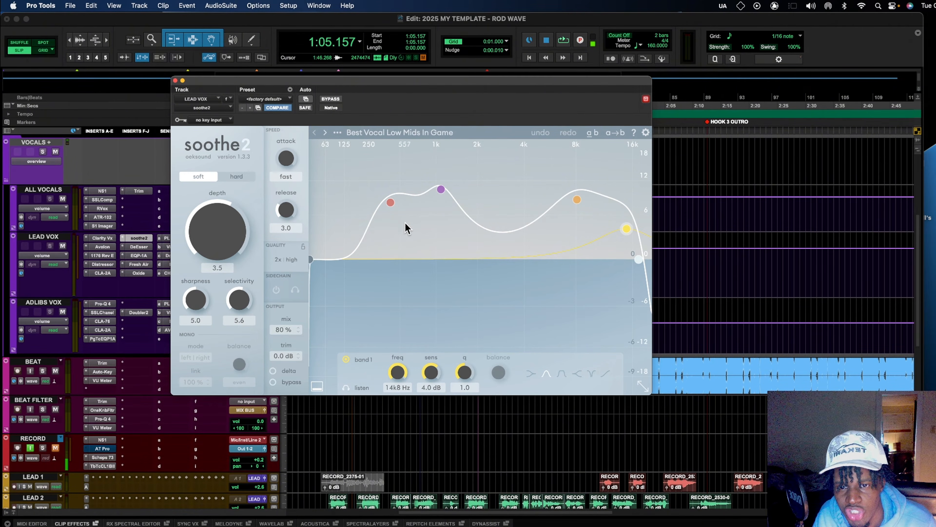
- Inspect soothe2's 408 Hz, 1 kHz and 14.8 kHz bands, then close the plugin
{"action": "left_click", "coordinate": [391, 204]}
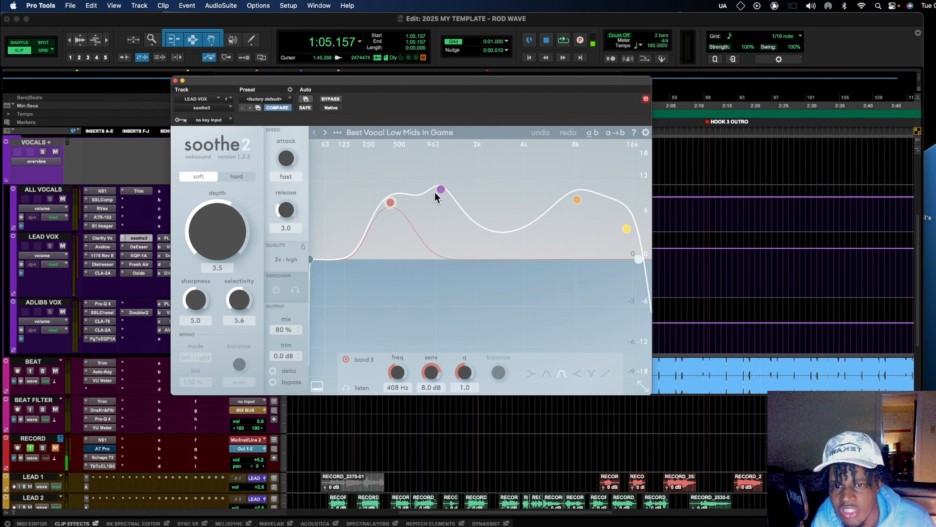
{"action": "left_click", "coordinate": [441, 189]}
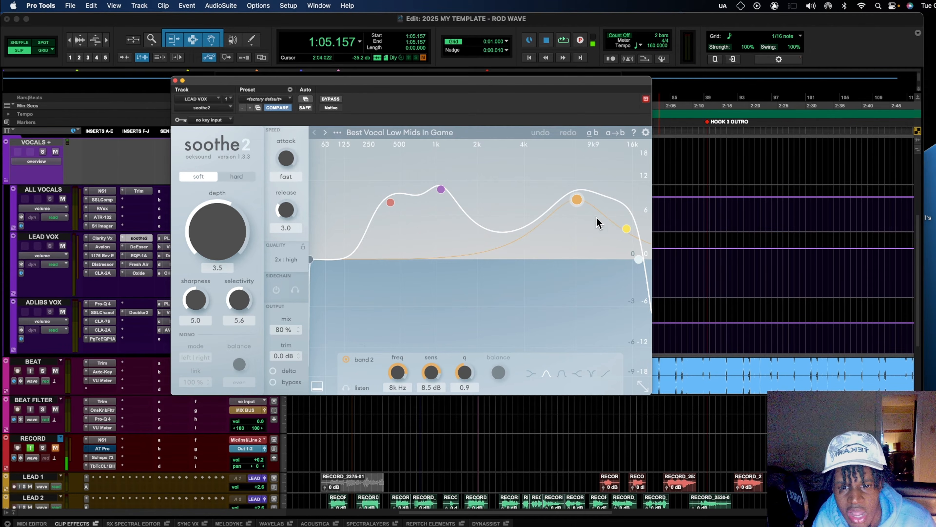
{"action": "left_click", "coordinate": [627, 229]}
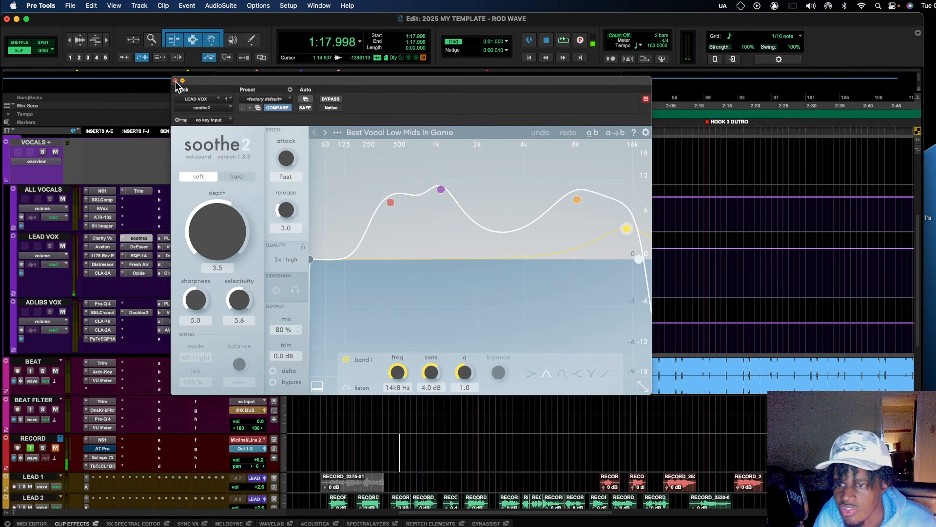
{"action": "left_click", "coordinate": [175, 80]}
- Check LEAD VOX's DeEsser, then show and reposition the Pultec EQP-1A on its Default preset
{"action": "left_click", "coordinate": [139, 246]}
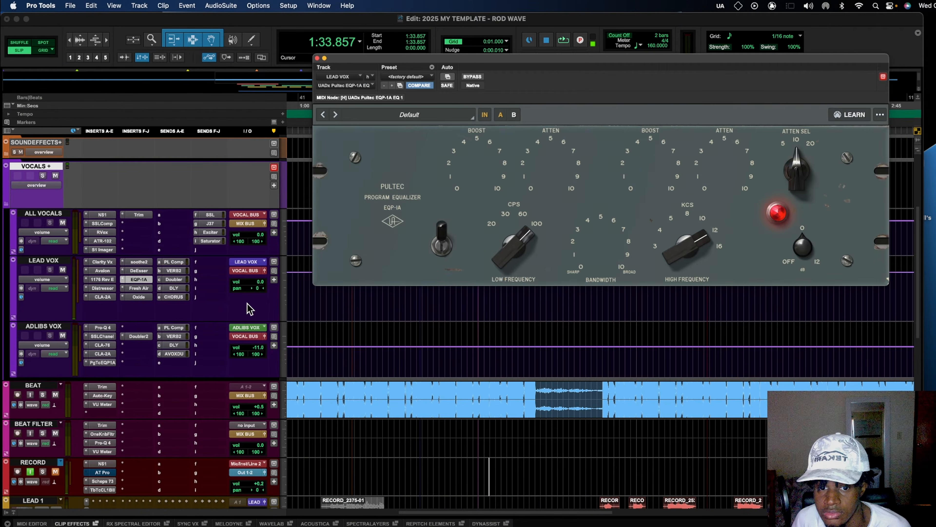
{"action": "left_click_drag", "start_coordinate": [450, 65], "coordinate": [307, 104]}
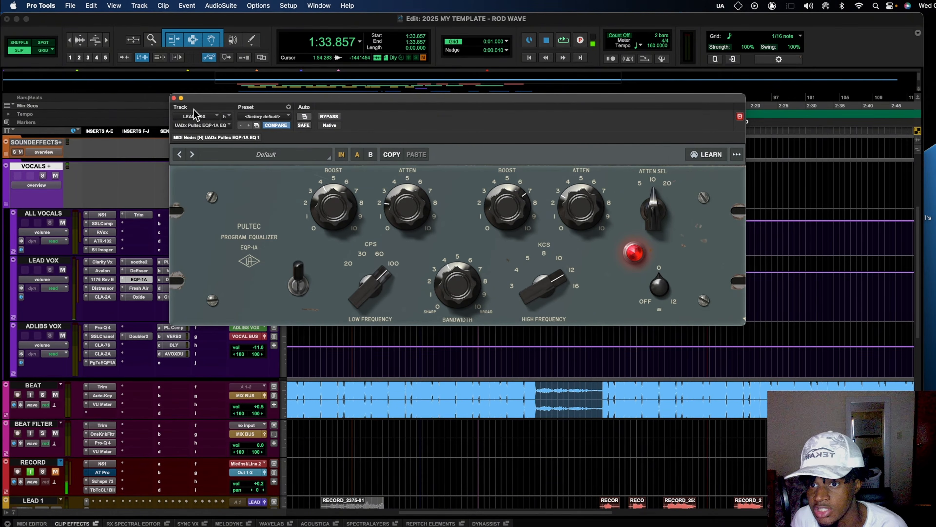
- View Fresh Air and Oxide on LEAD VOX, then show the NS1 Noise Suppressor on ALL VOCALS
{"action": "left_click", "coordinate": [144, 288]}
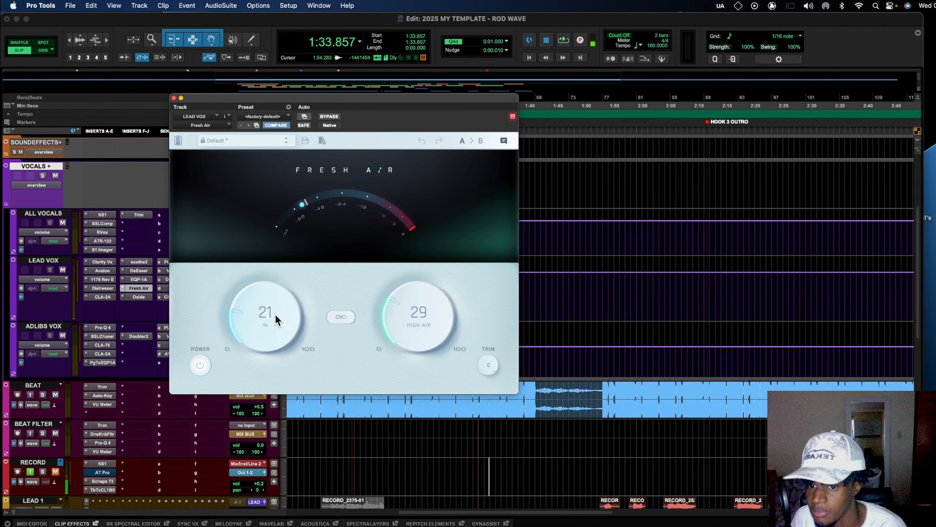
{"action": "left_click", "coordinate": [144, 299]}
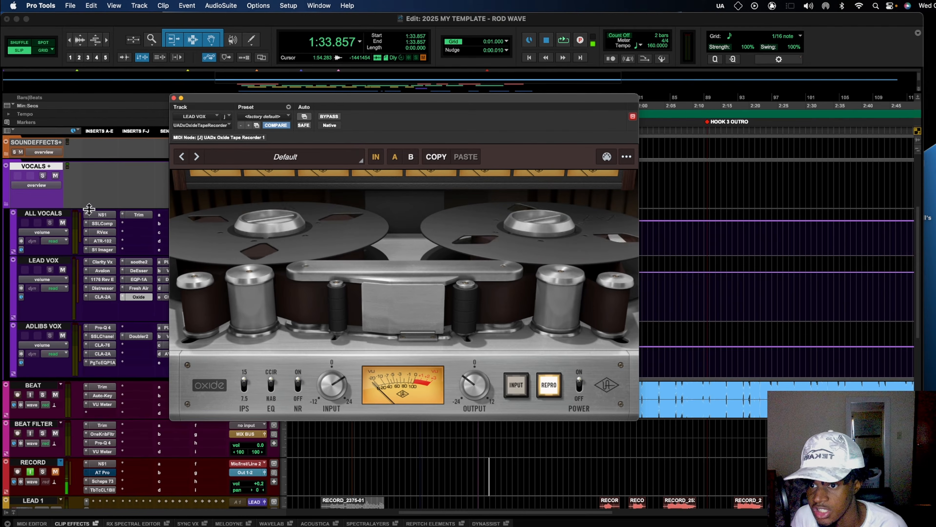
{"action": "left_click", "coordinate": [97, 213]}
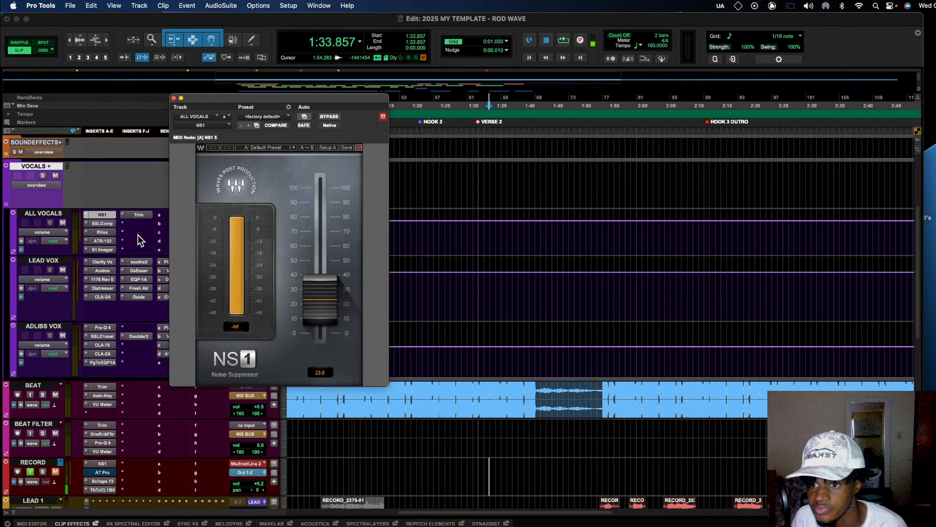
- Review ALL VOCALS' SSL compressor (10ms attack) and RVox, then show the ATR-102 'Classic Vocal Smooth' preset
{"action": "left_click", "coordinate": [111, 223]}
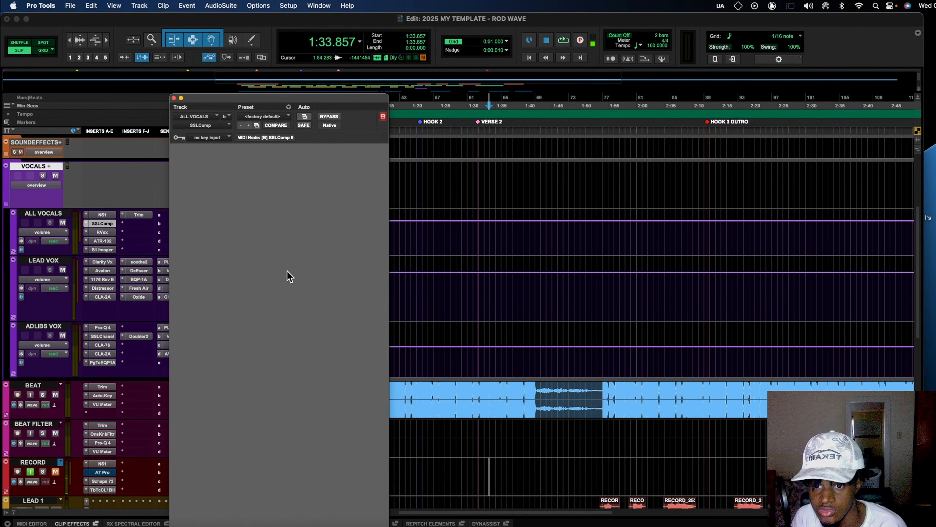
{"action": "left_click_drag", "start_coordinate": [274, 103], "coordinate": [340, 58]}
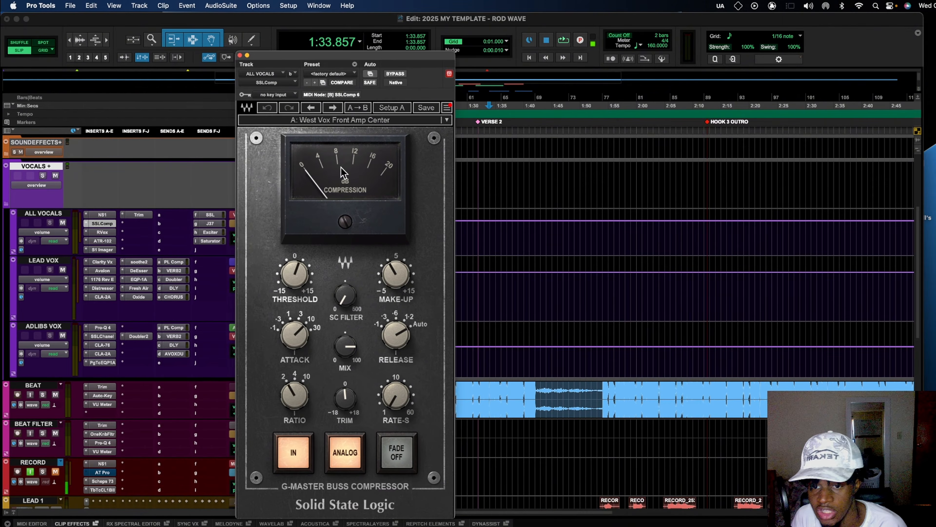
{"action": "left_click", "coordinate": [296, 343]}
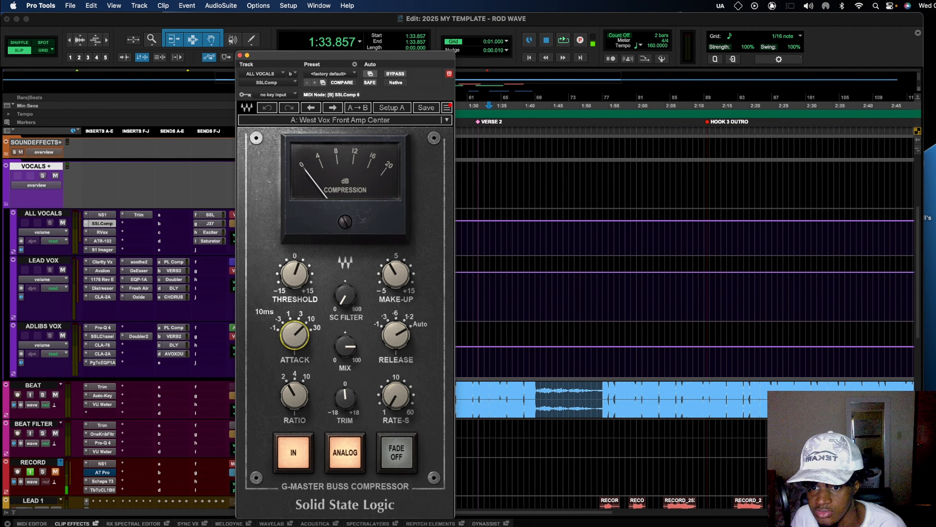
{"action": "mouse_move", "coordinate": [395, 335]}
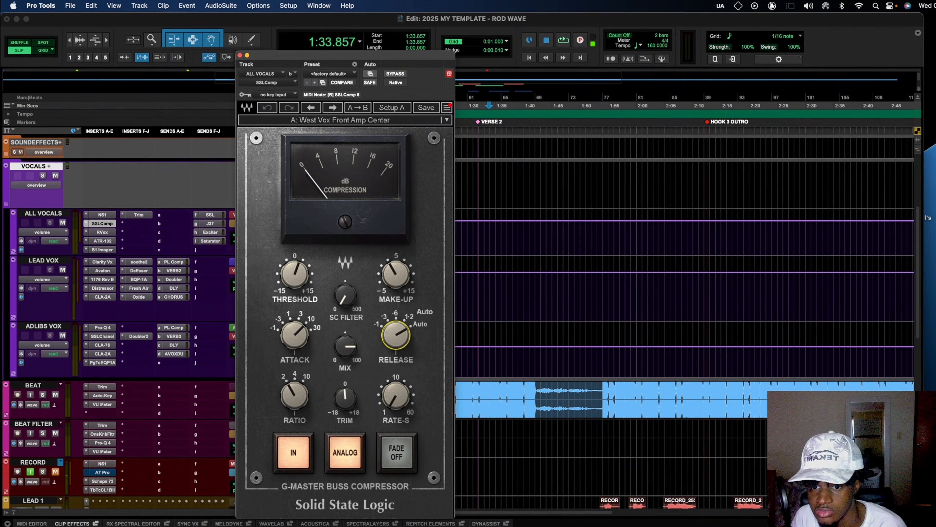
{"action": "mouse_move", "coordinate": [294, 273]}
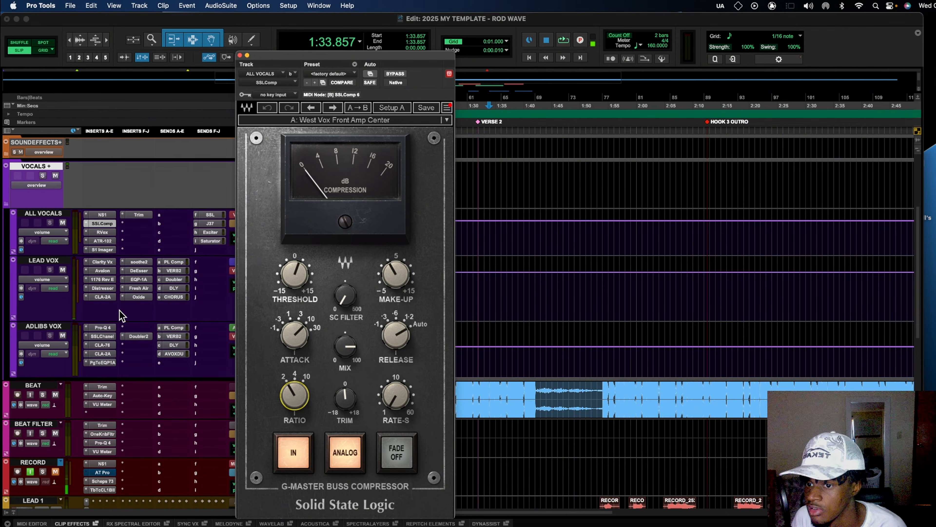
{"action": "left_click", "coordinate": [107, 231]}
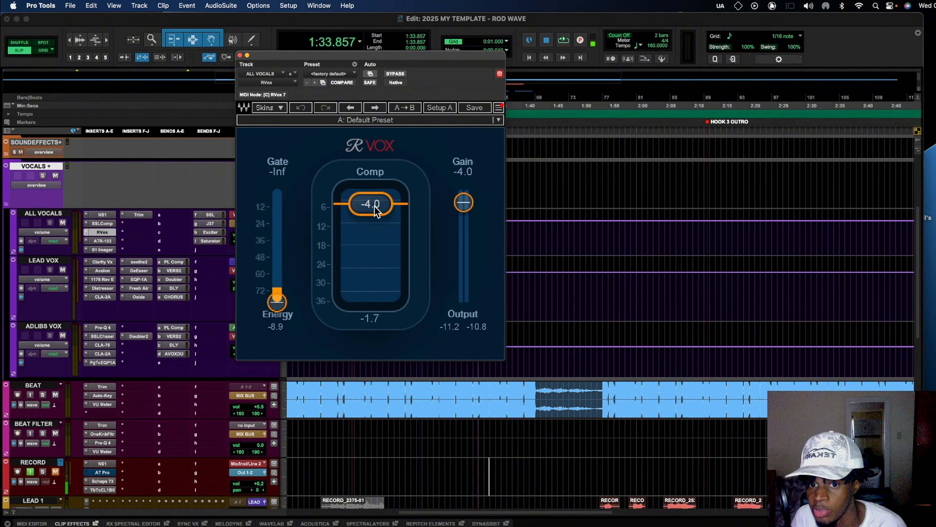
{"action": "left_click", "coordinate": [108, 242]}
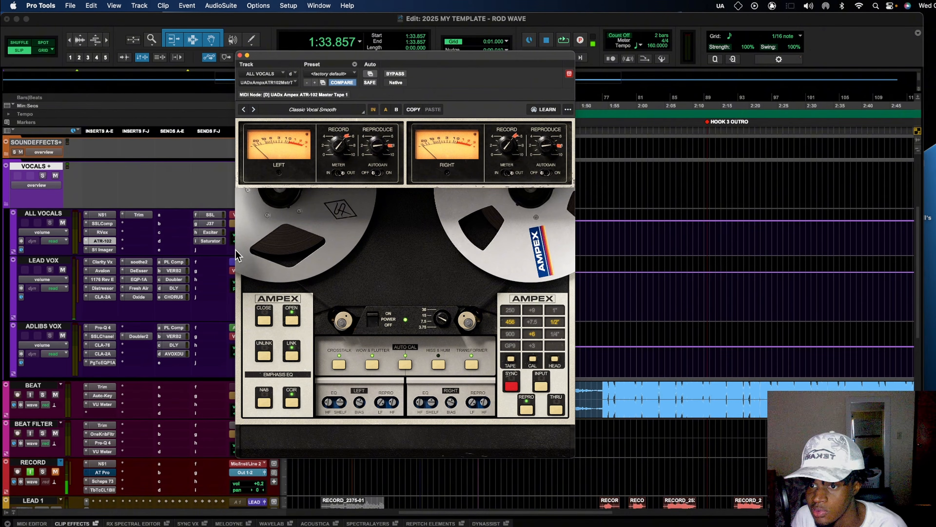
- View the ALL VOCALS S1 Imager and the -3.0 dB Trim, then close the plugin window
{"action": "left_click", "coordinate": [108, 251]}
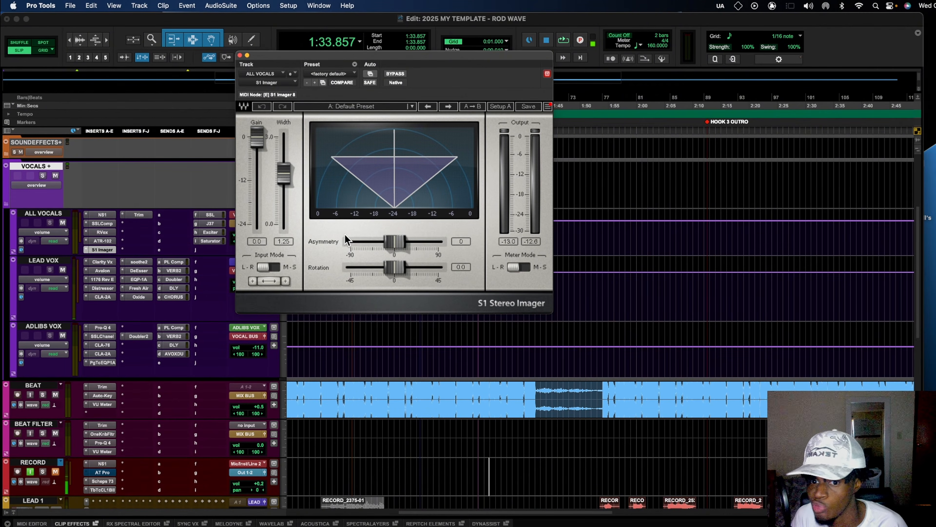
{"action": "left_click", "coordinate": [140, 215]}
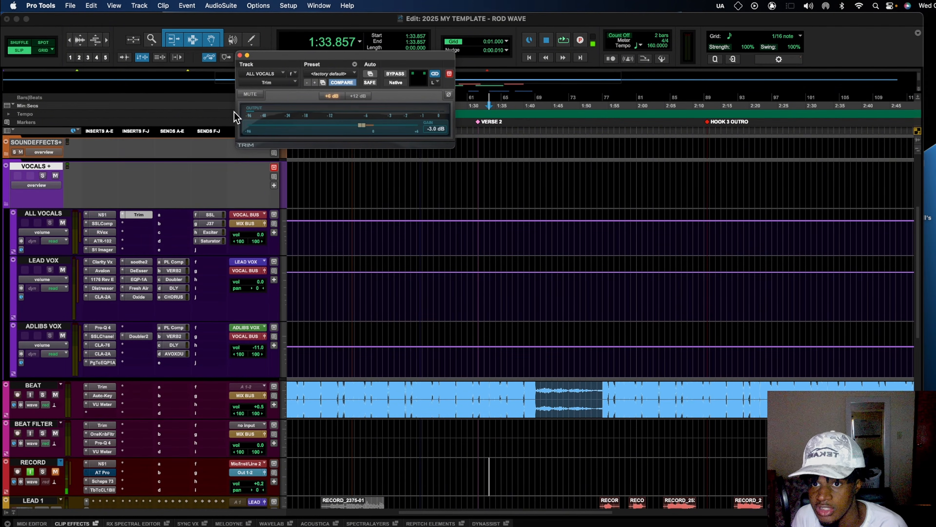
{"action": "left_click", "coordinate": [240, 56]}
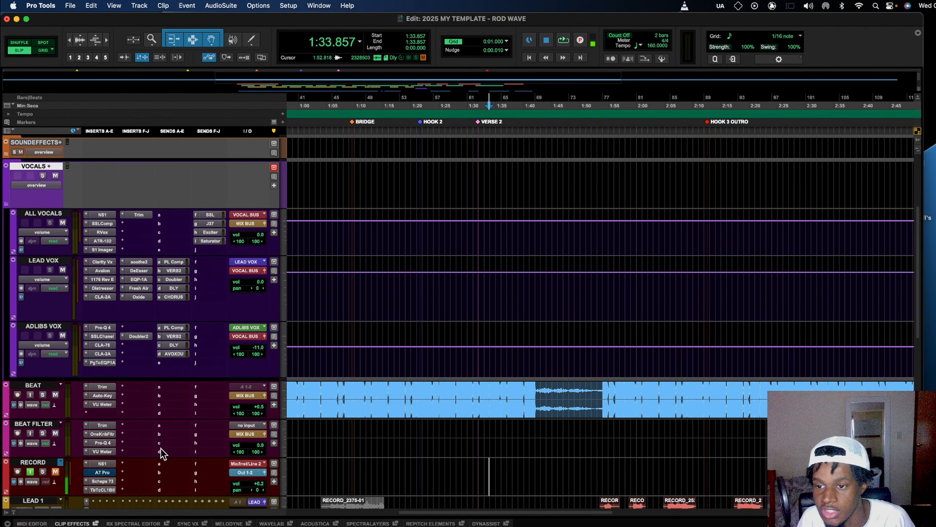
- Expand the EFFECTS+ folder and scroll through its aux return tracks and their plugins
{"action": "scroll", "coordinate": [184, 417], "scroll_direction": "down", "scroll_amount": 10}
{"action": "scroll", "coordinate": [184, 418], "scroll_direction": "down", "scroll_amount": 5}
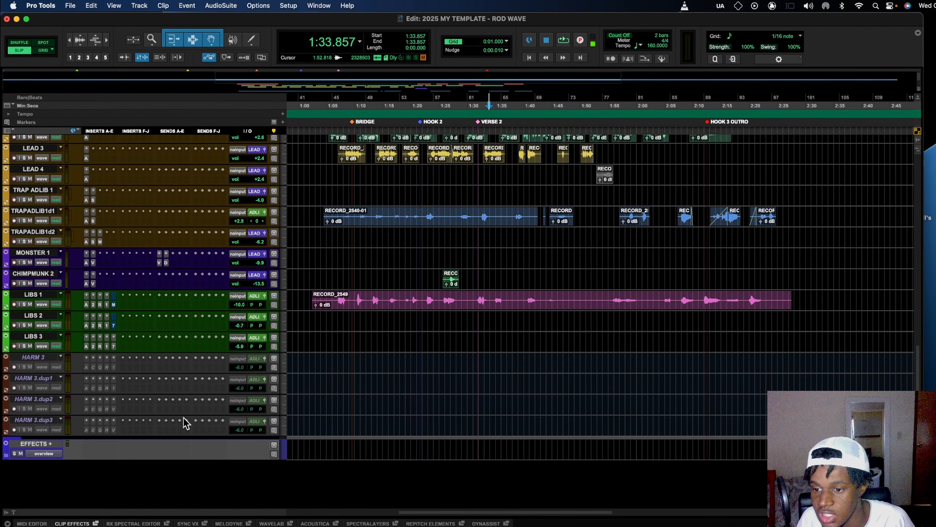
{"action": "left_click", "coordinate": [6, 458]}
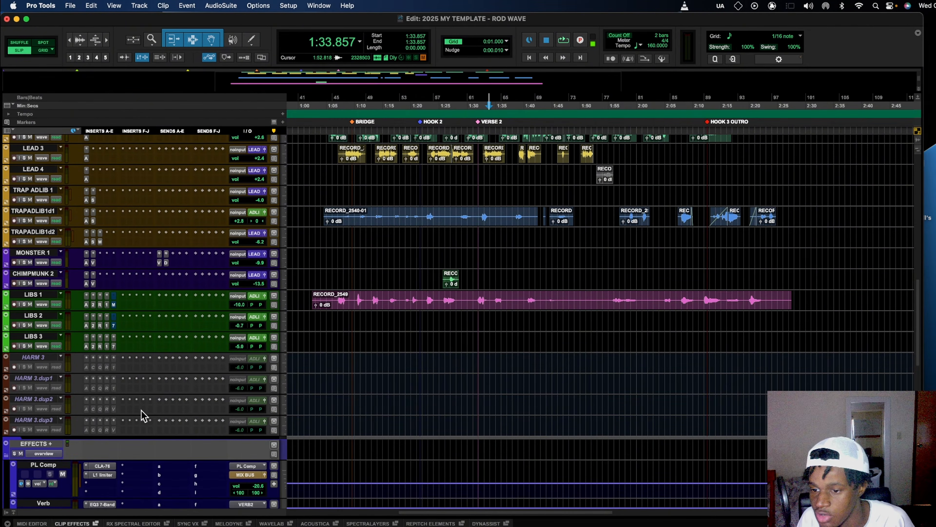
{"action": "scroll", "coordinate": [141, 414], "scroll_direction": "down", "scroll_amount": 8}
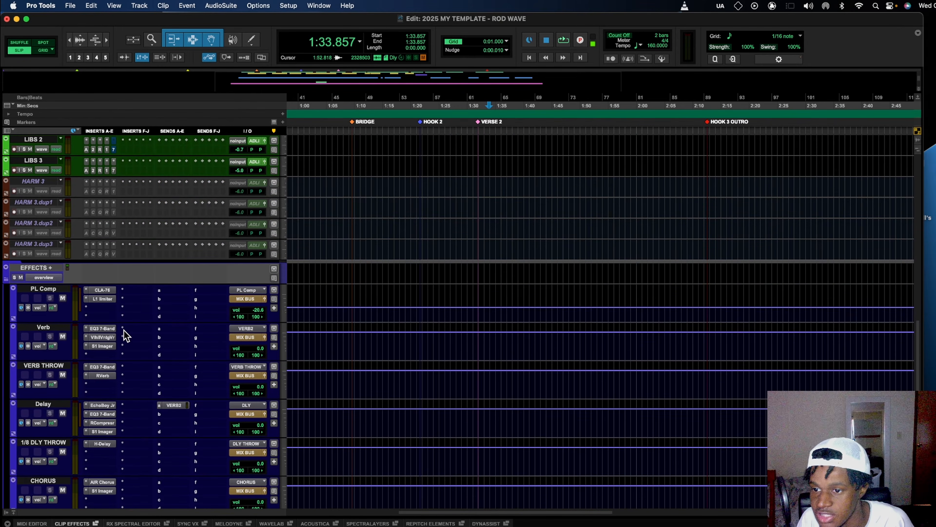
{"action": "scroll", "coordinate": [123, 330], "scroll_direction": "down", "scroll_amount": 2}
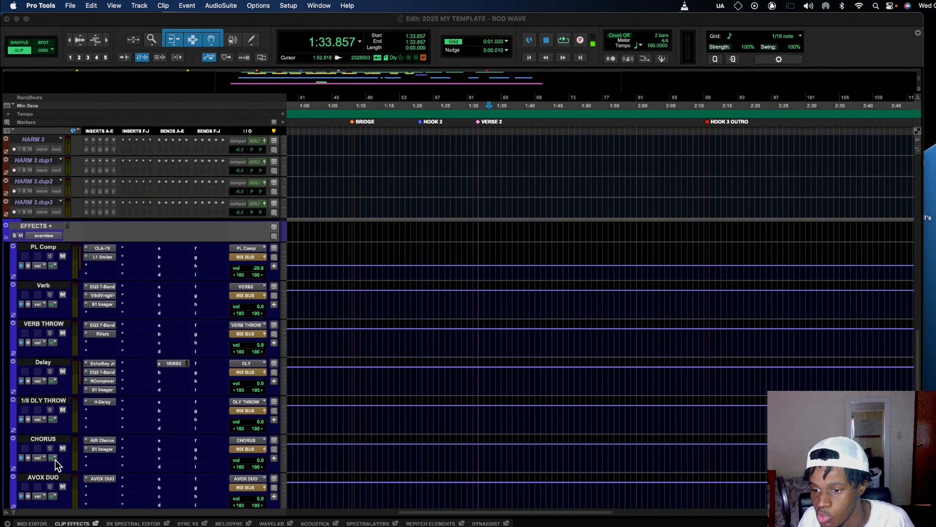
{"action": "scroll", "coordinate": [52, 445], "scroll_direction": "down", "scroll_amount": 2}
{"action": "scroll", "coordinate": [109, 445], "scroll_direction": "up", "scroll_amount": 10}
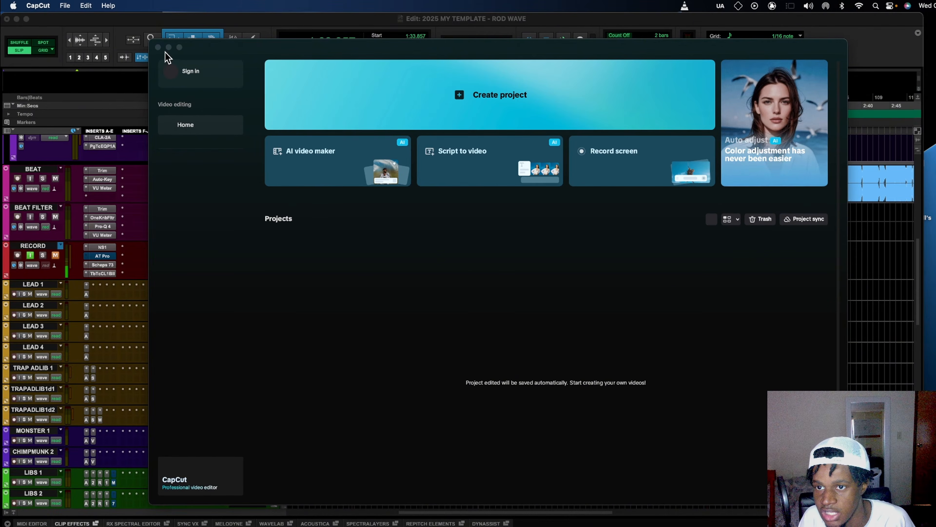
- Minimize CapCut and return to Pro Tools with the EFFECTS+ returns, PL Comp through AVOX DUO, in view
{"action": "left_click", "coordinate": [168, 48]}
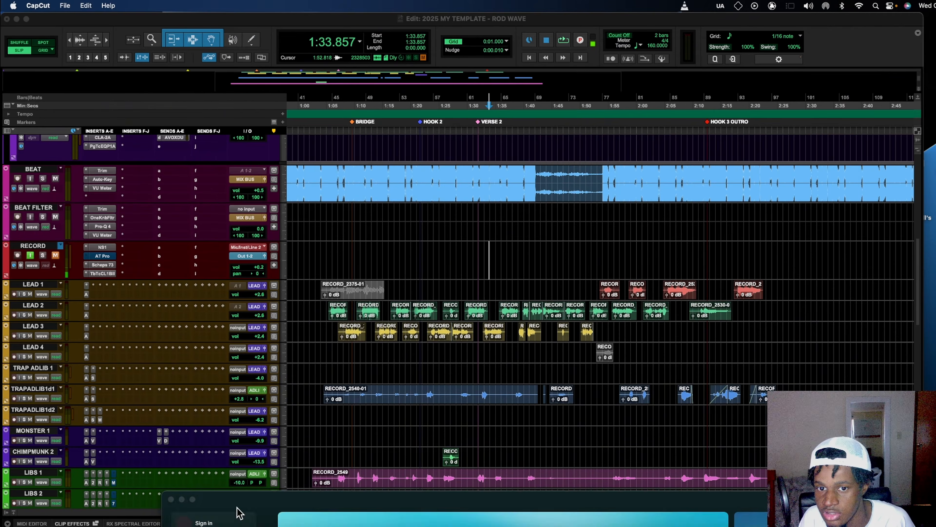
{"action": "scroll", "coordinate": [126, 280], "scroll_direction": "up", "scroll_amount": 10}
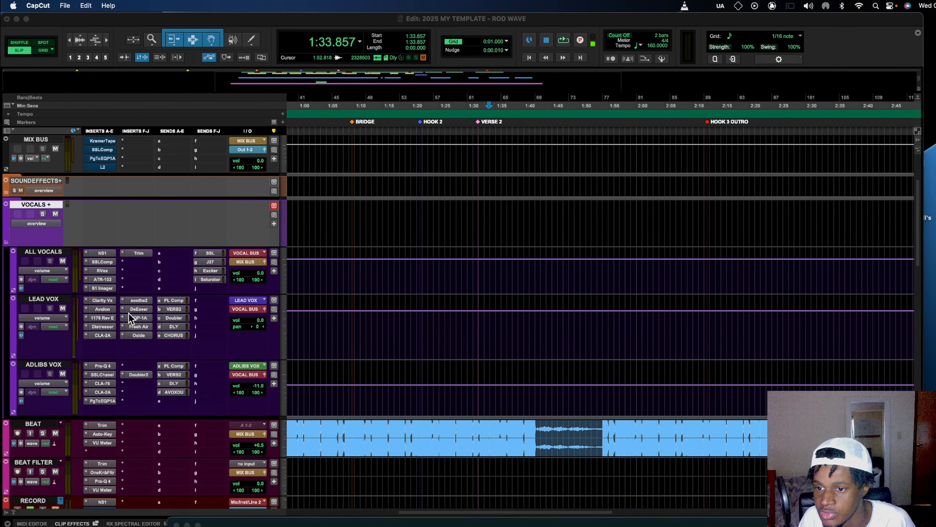
{"action": "scroll", "coordinate": [138, 384], "scroll_direction": "down", "scroll_amount": 4}
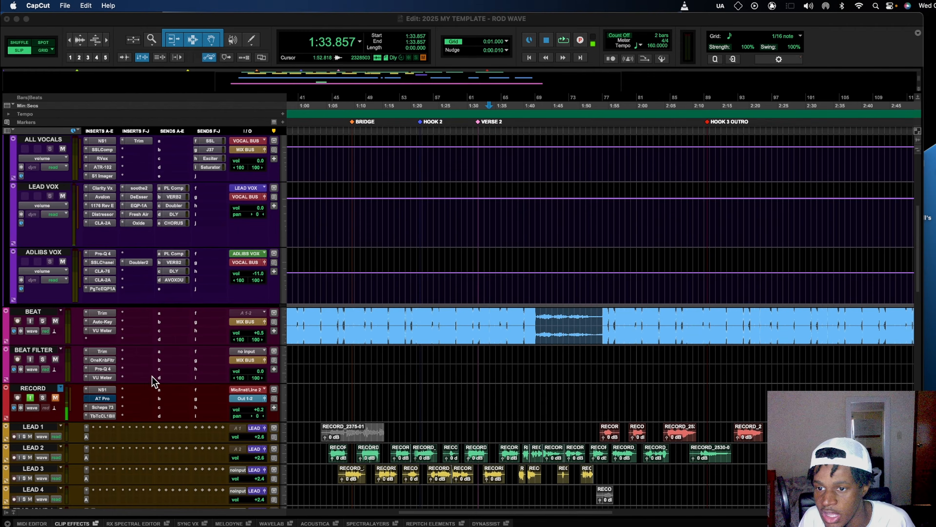
{"action": "scroll", "coordinate": [162, 331], "scroll_direction": "up", "scroll_amount": 5}
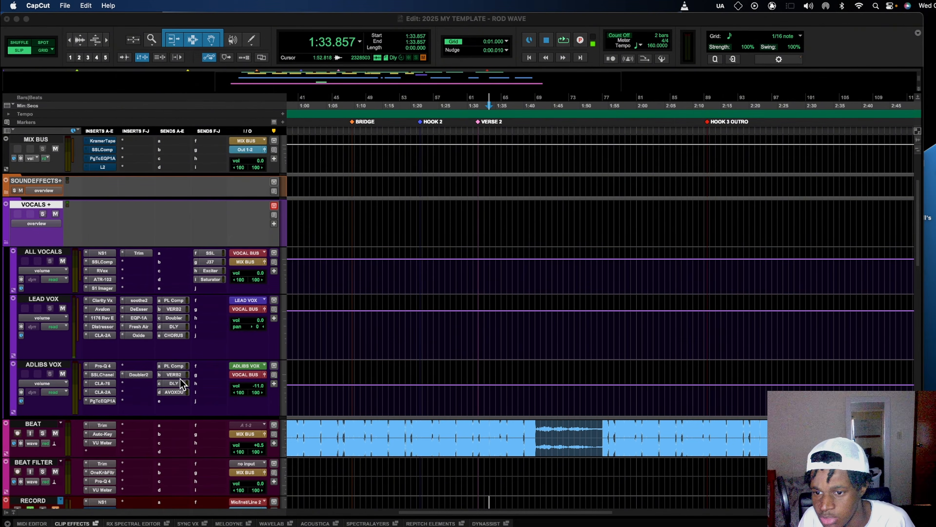
{"action": "scroll", "coordinate": [140, 415], "scroll_direction": "down", "scroll_amount": 15}
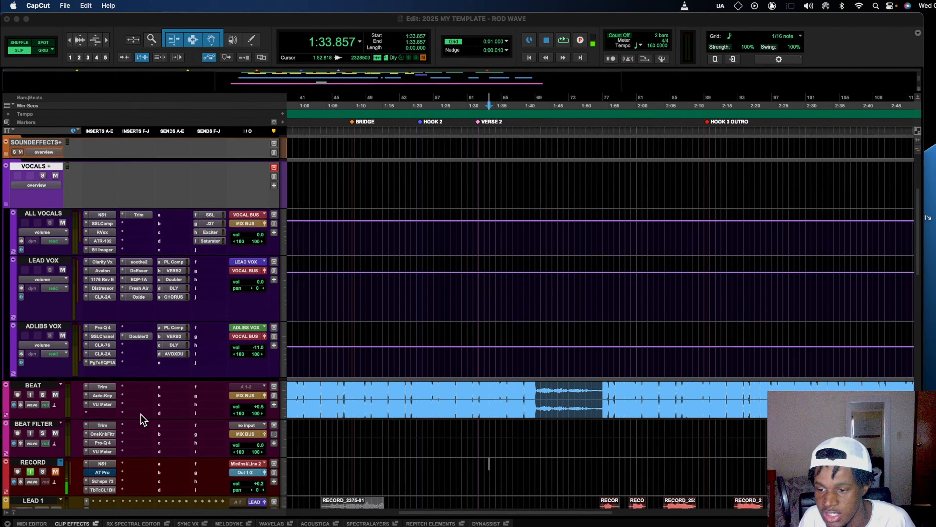
{"action": "scroll", "coordinate": [138, 406], "scroll_direction": "down", "scroll_amount": 12}
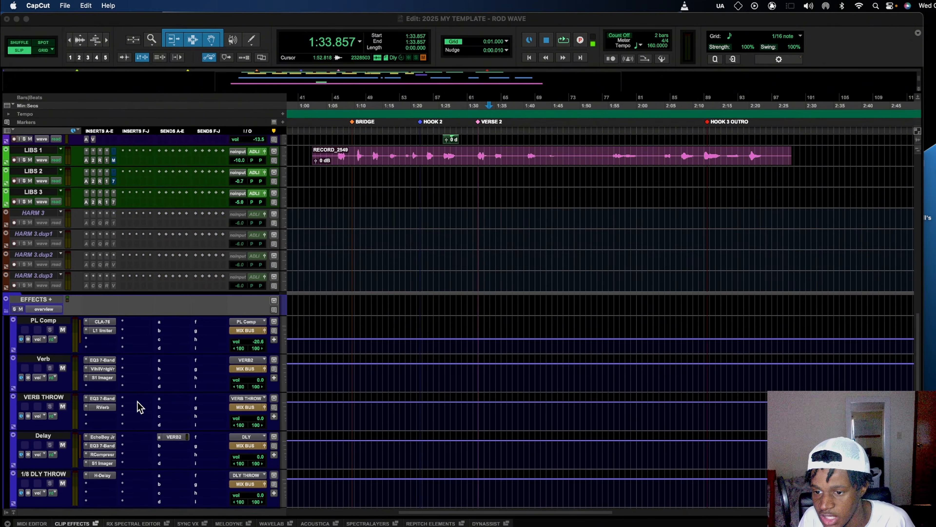
{"action": "scroll", "coordinate": [133, 388], "scroll_direction": "down", "scroll_amount": 3}
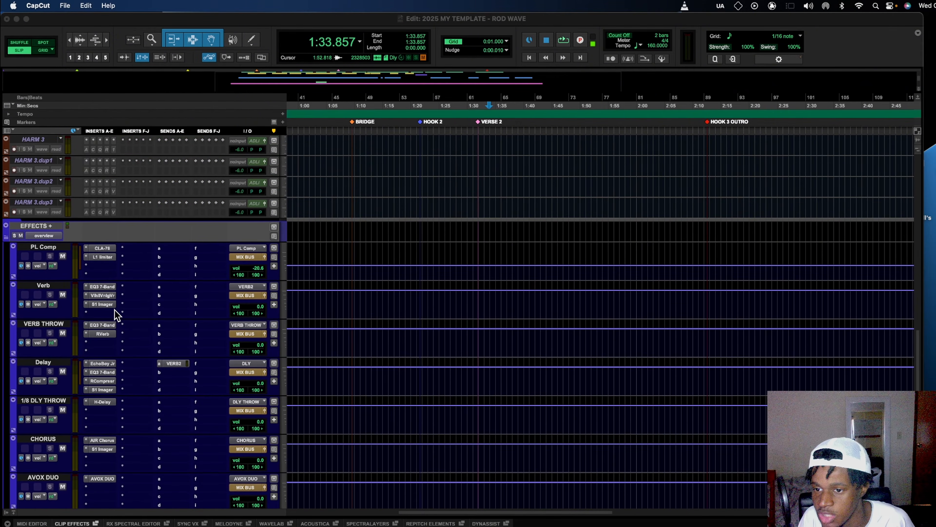
{"action": "left_click", "coordinate": [107, 297]}
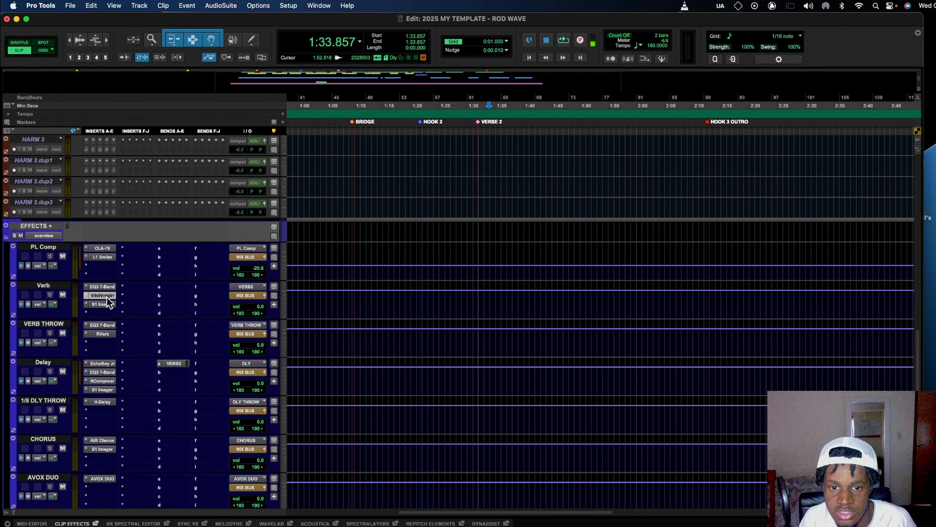
- Inspect the Verb return's ValhallaVintageVerb and S1 Imager, then the Delay return's EchoBoy Jr
{"action": "left_click", "coordinate": [107, 298]}
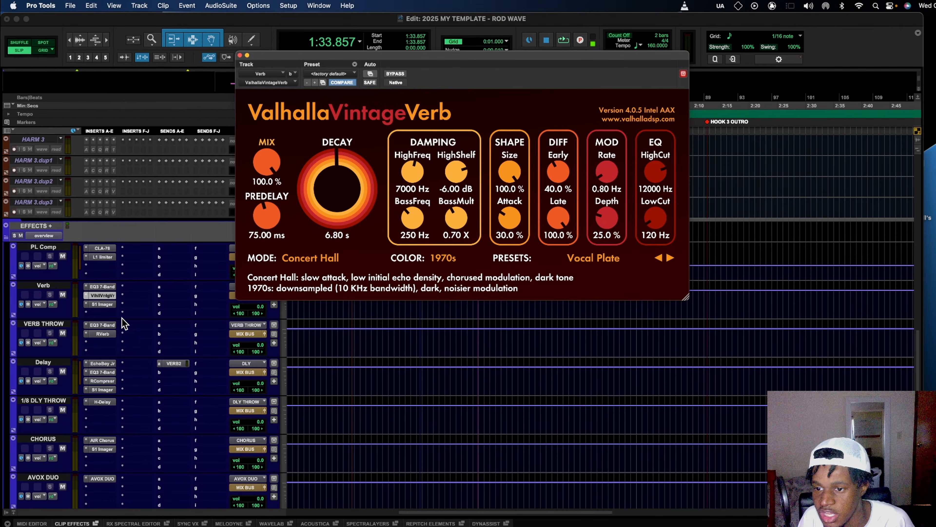
{"action": "left_click", "coordinate": [109, 306]}
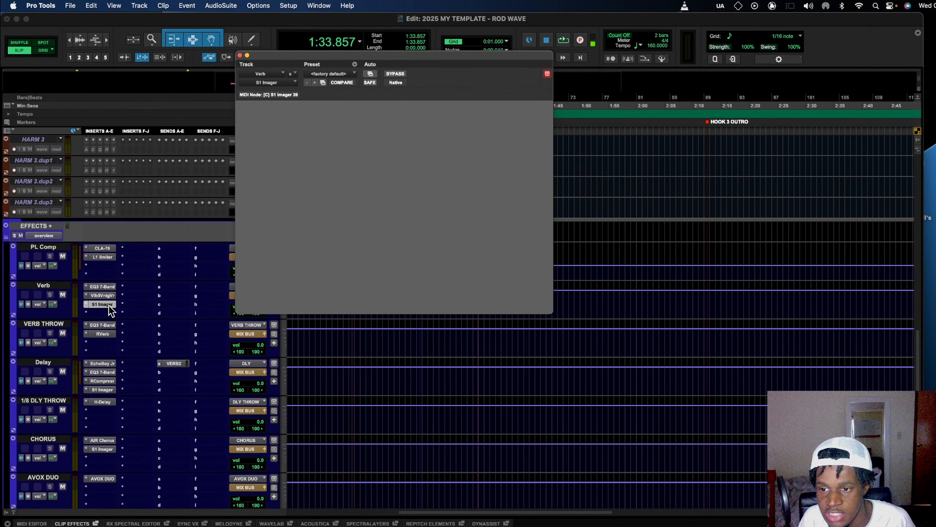
{"action": "left_click", "coordinate": [107, 364]}
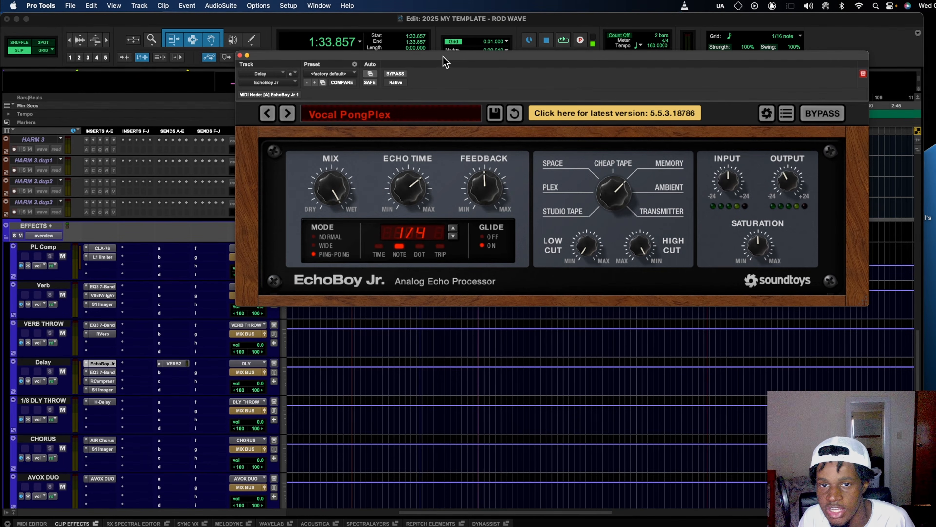
- Move EchoBoy Jr. aside and inspect the Delay return's EQ3 7-Band, RCompressor, S1 Imager and VERB2 send
{"action": "left_click_drag", "start_coordinate": [447, 59], "coordinate": [379, 99]}
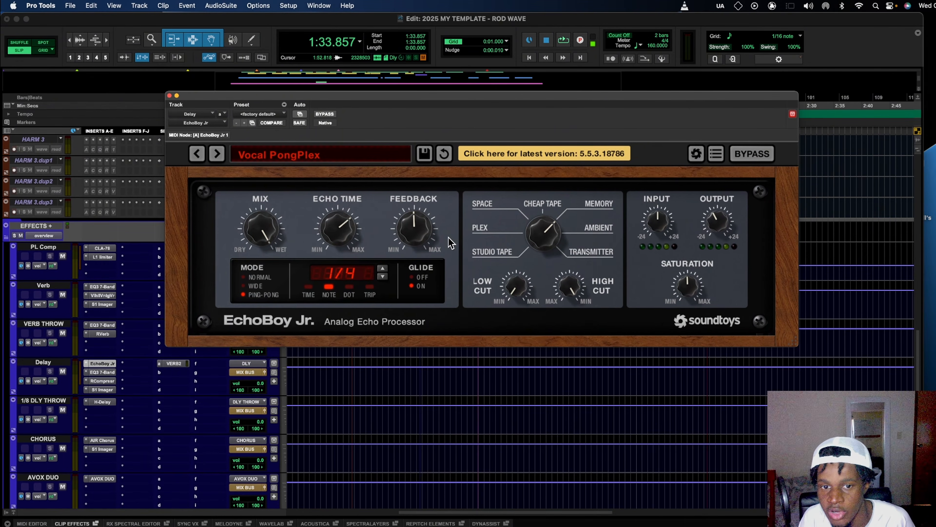
{"action": "left_click", "coordinate": [109, 374]}
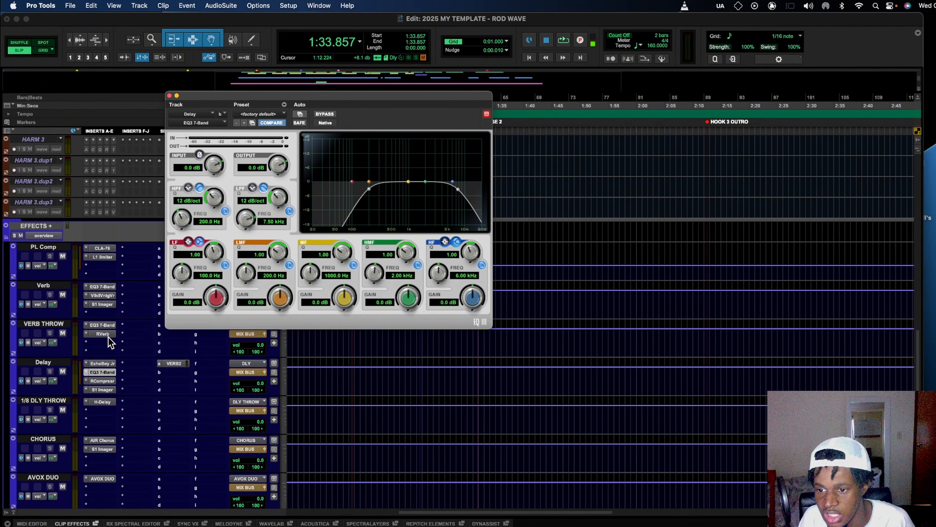
{"action": "left_click", "coordinate": [108, 382]}
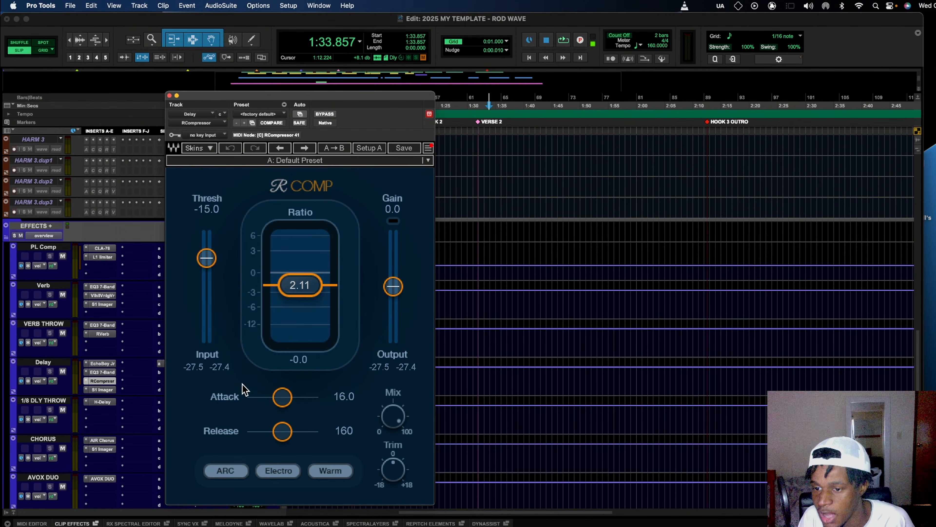
{"action": "left_click", "coordinate": [106, 390]}
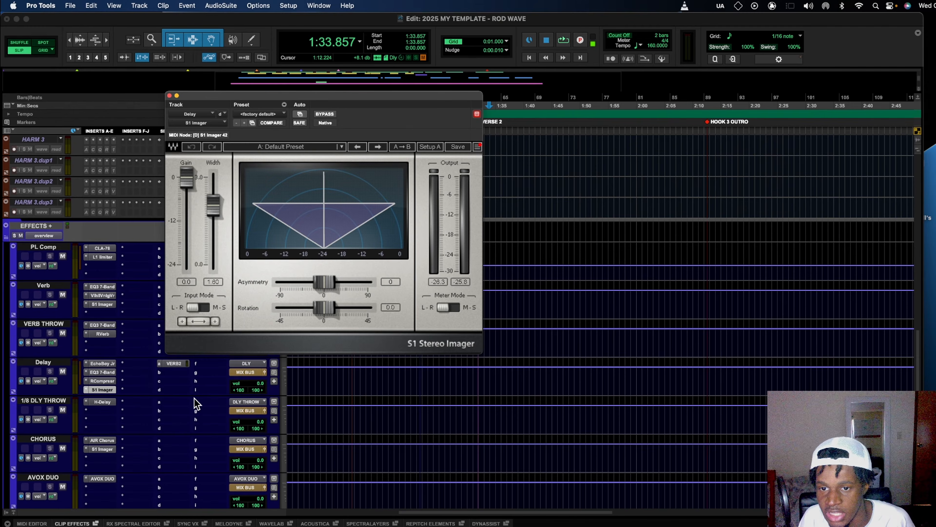
{"action": "left_click", "coordinate": [174, 366]}
- Close the S1 Stereo Imager window, leaving the Delay VERB2 send fader at -17.0 dB open
{"action": "scroll", "coordinate": [111, 426], "scroll_direction": "down", "scroll_amount": 1}
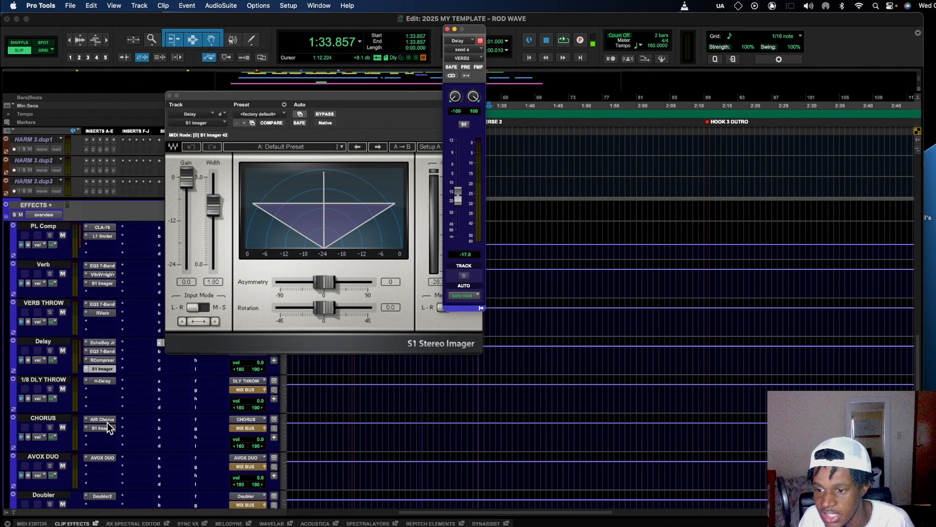
{"action": "scroll", "coordinate": [108, 429], "scroll_direction": "down", "scroll_amount": 6}
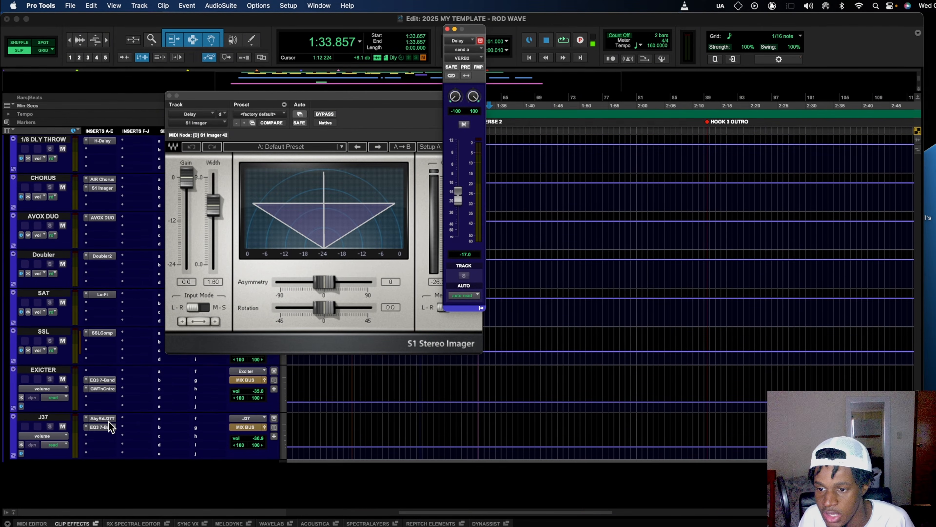
{"action": "scroll", "coordinate": [66, 421], "scroll_direction": "up", "scroll_amount": 5}
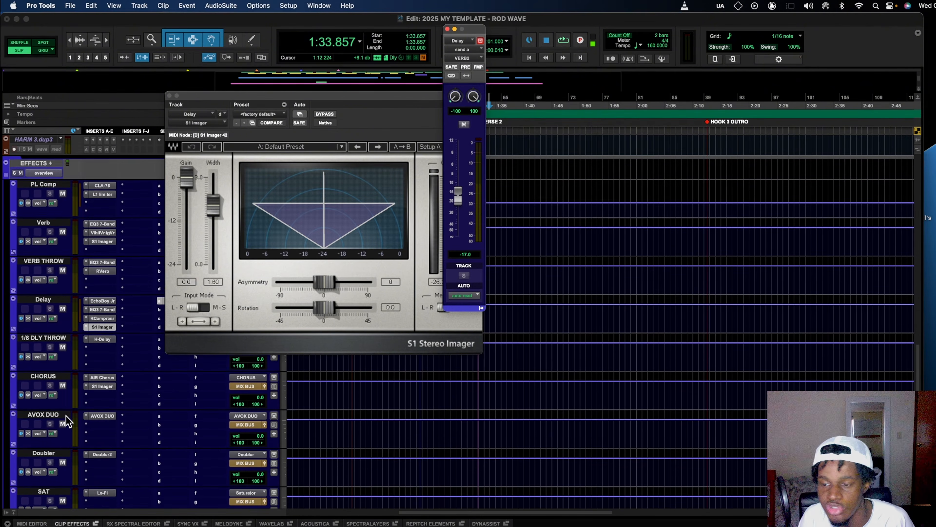
{"action": "scroll", "coordinate": [66, 420], "scroll_direction": "up", "scroll_amount": 3}
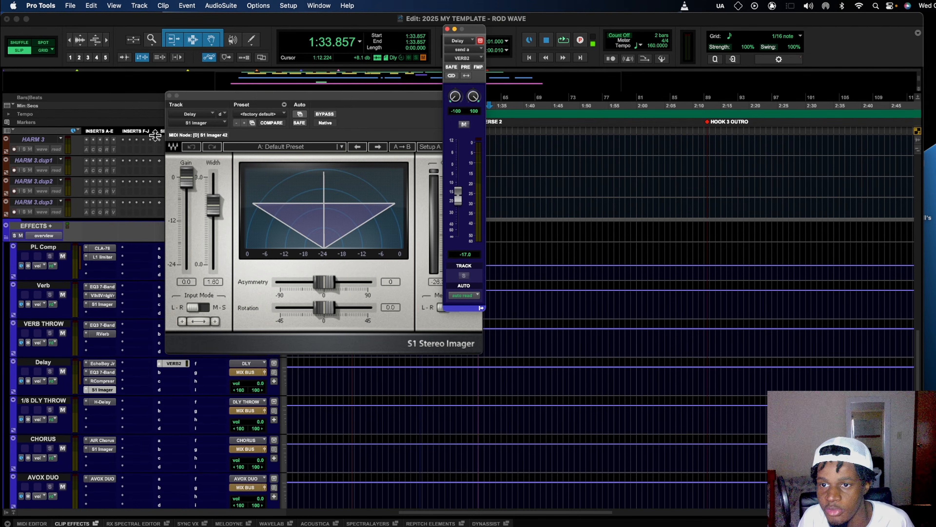
{"action": "left_click", "coordinate": [169, 96]}
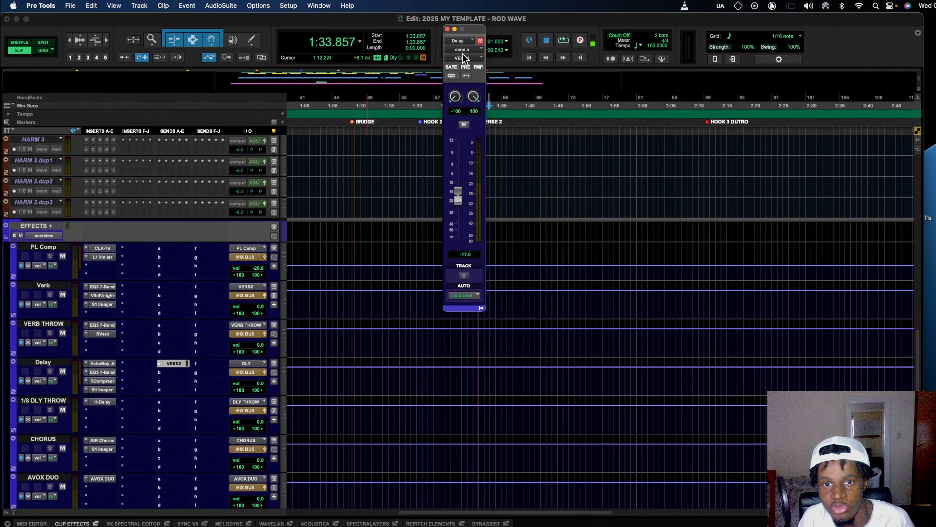
- Close the Delay return's VERB2 send window and scroll the track list before playback from about 1:43
{"action": "left_click", "coordinate": [447, 29]}
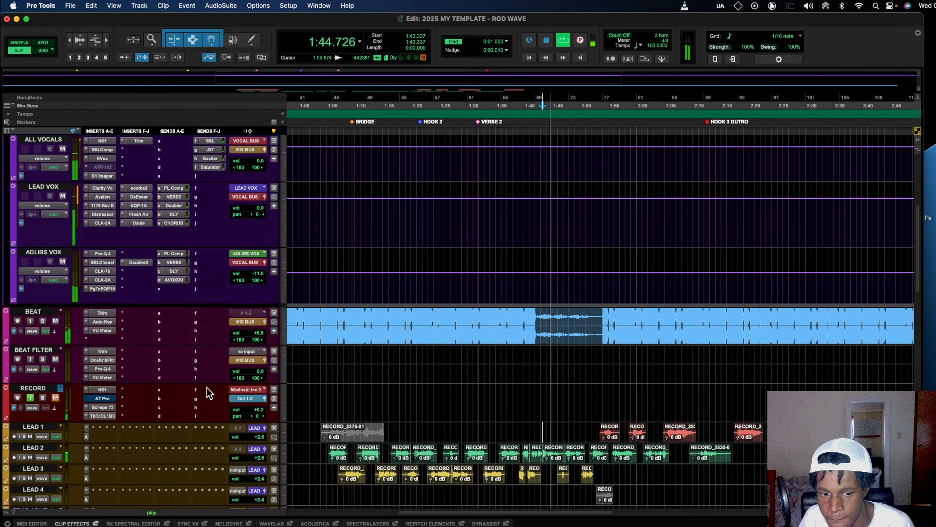
{"action": "scroll", "coordinate": [207, 387], "scroll_direction": "down", "scroll_amount": 5}
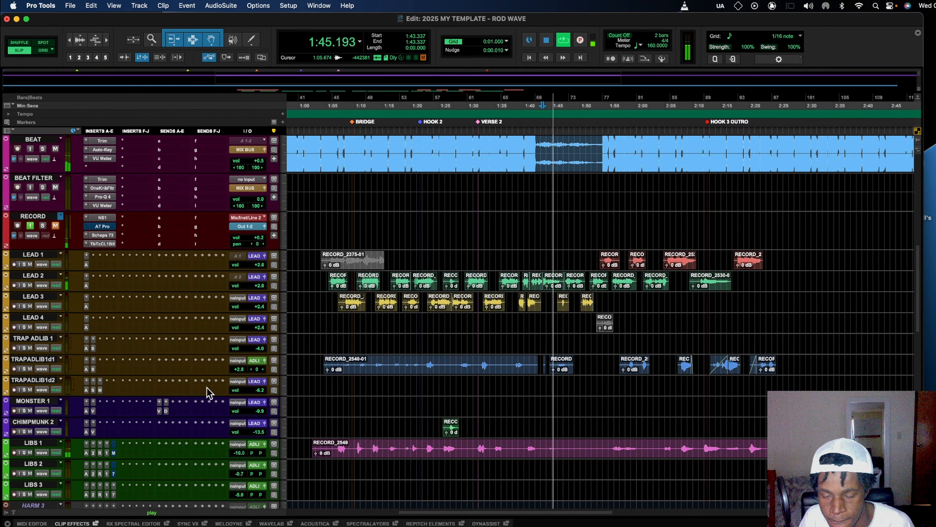